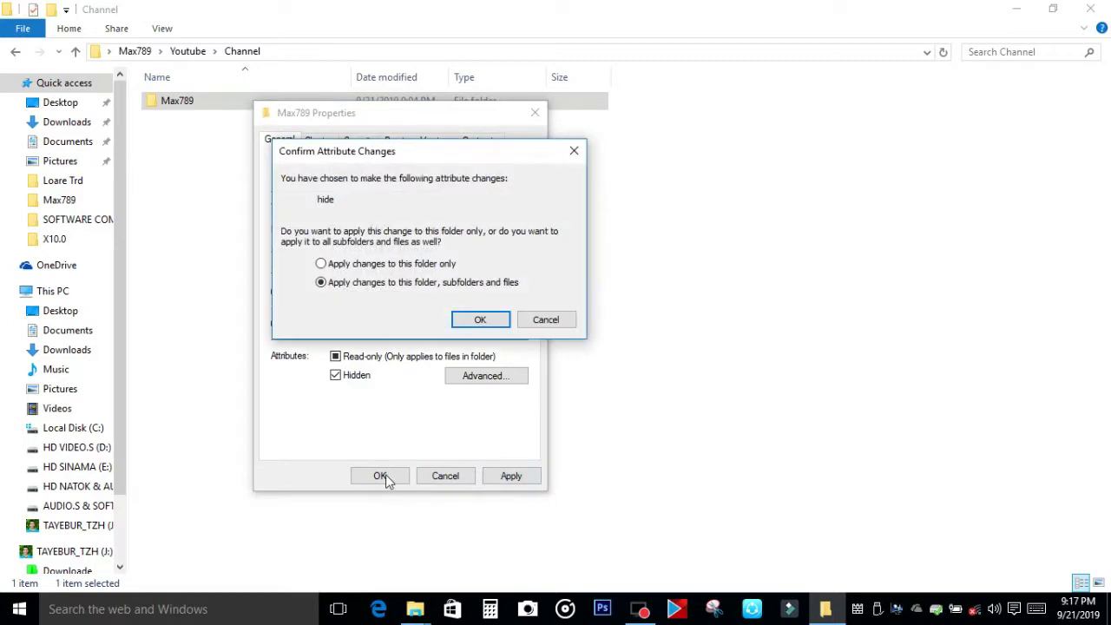
# Apply the Hidden attribute to the Max789 folder, its subfolders and files, and refresh the Channel folder
pyautogui.click(475, 317)
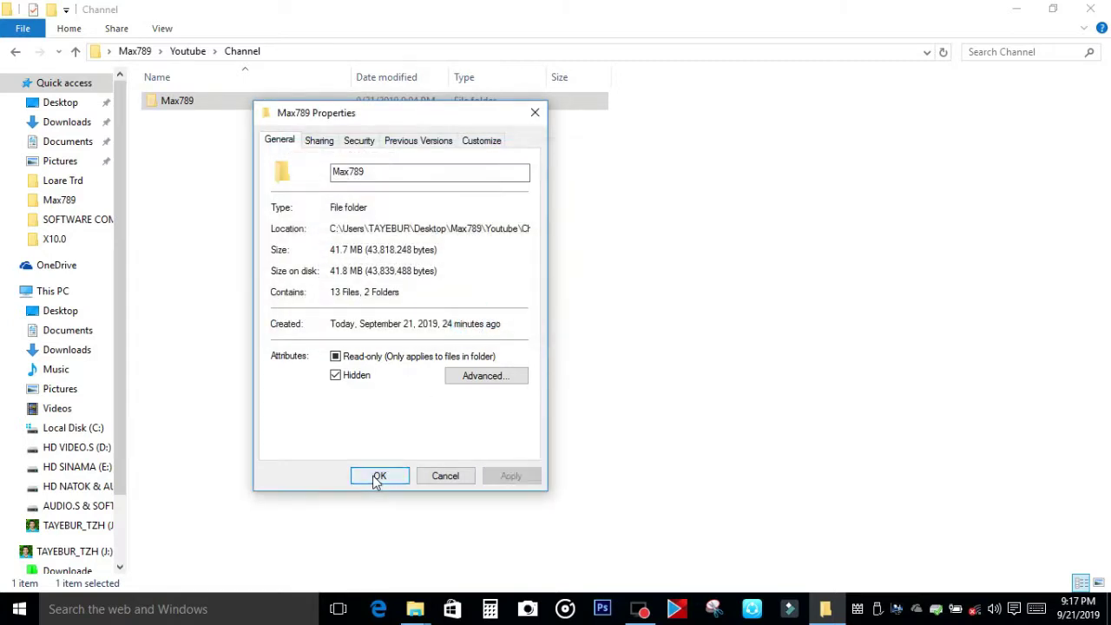
pyautogui.click(376, 478)
pyautogui.click(246, 185)
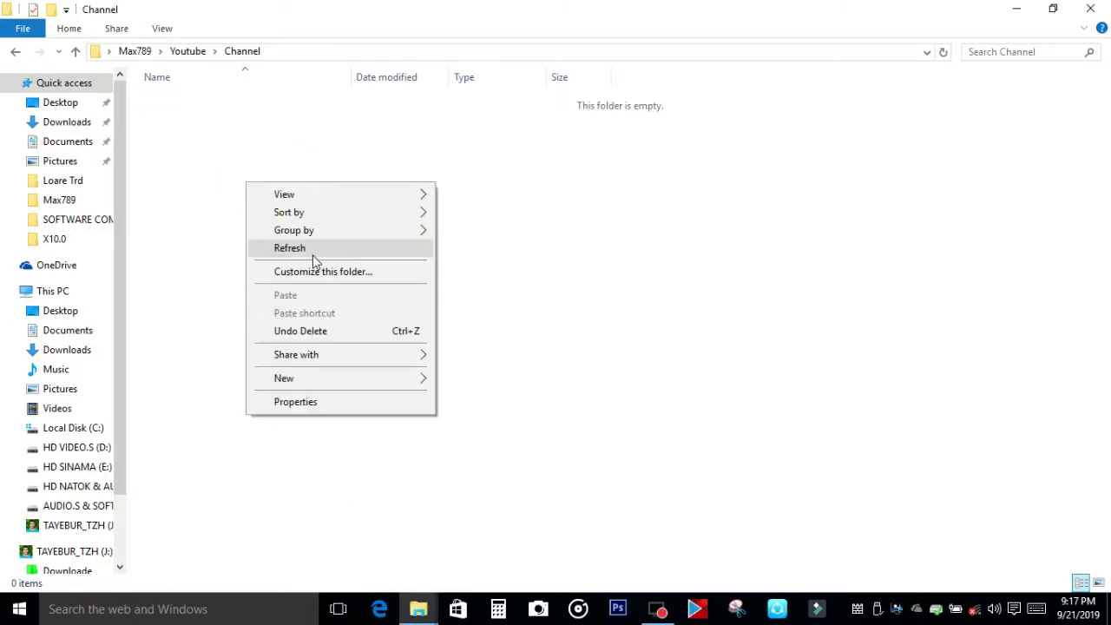
pyautogui.click(312, 255)
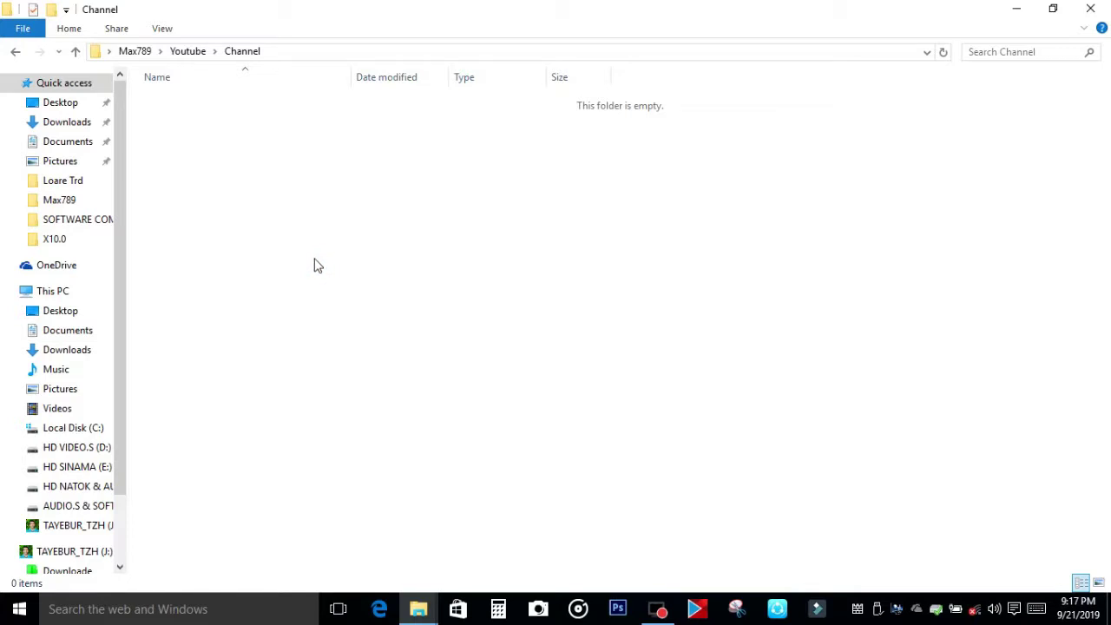
# Show hidden items and remove the Hidden attribute from the Max789 folder, including its subfolders and files
pyautogui.click(162, 29)
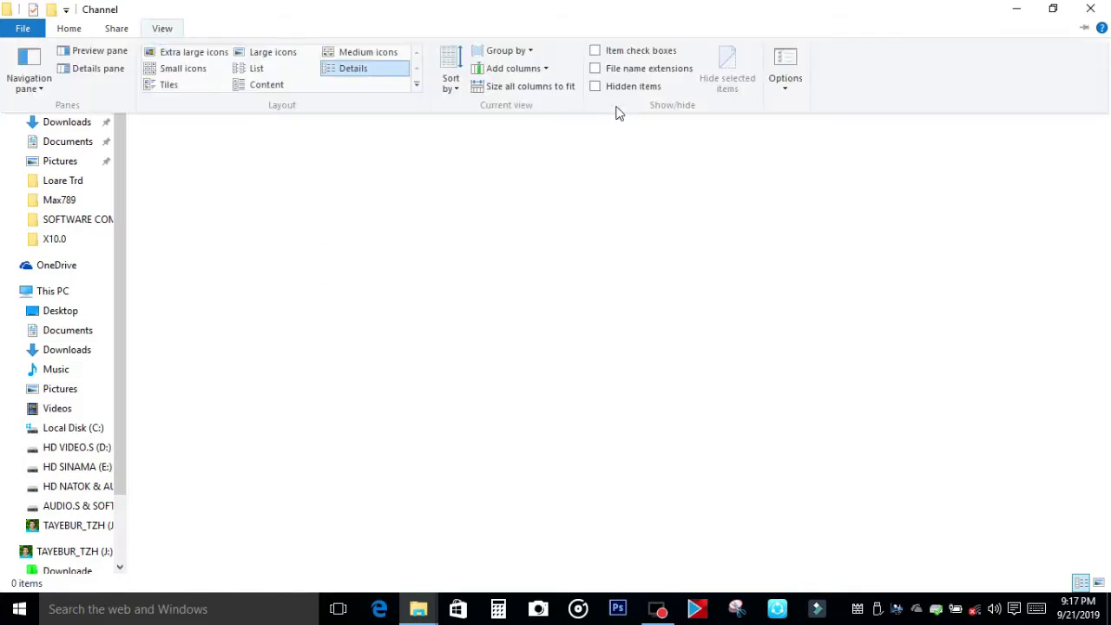
pyautogui.click(595, 86)
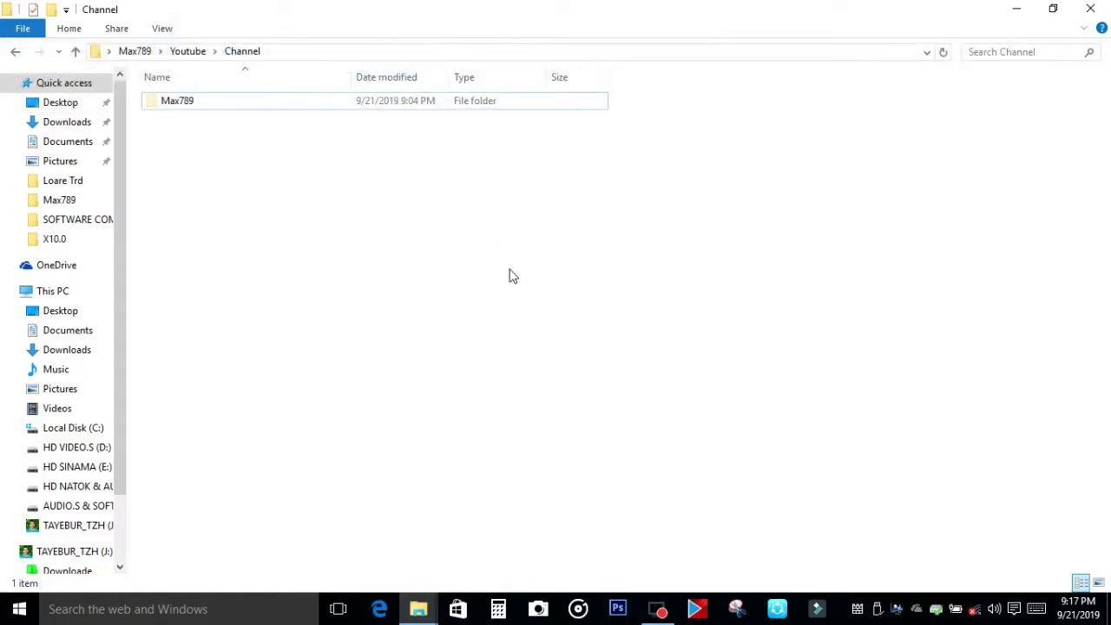
pyautogui.click(193, 102)
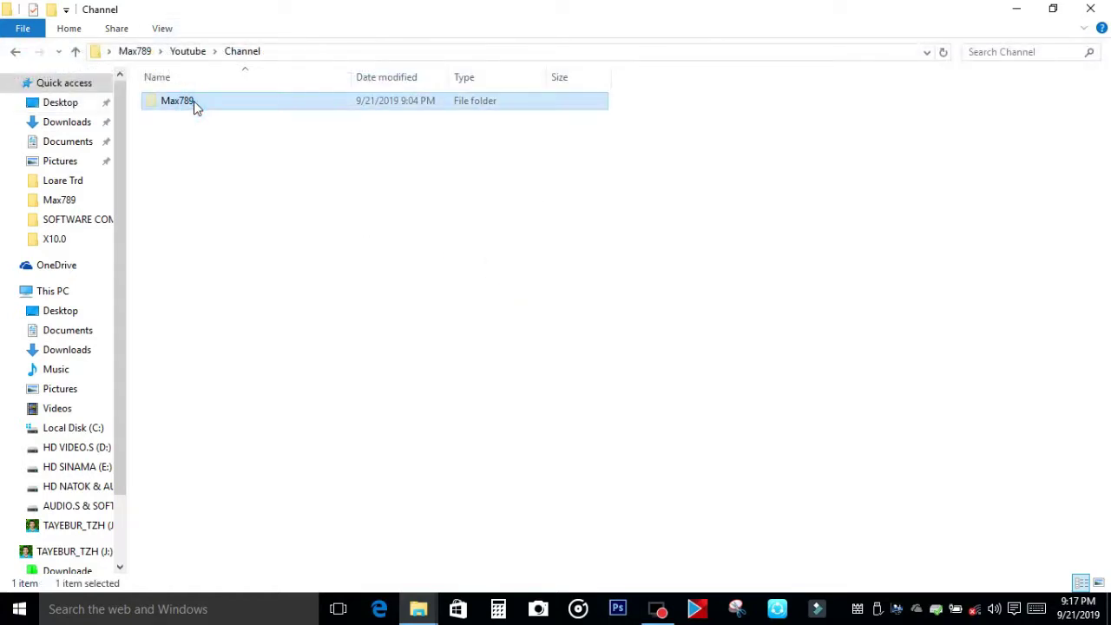
pyautogui.rightClick(193, 101)
pyautogui.click(275, 484)
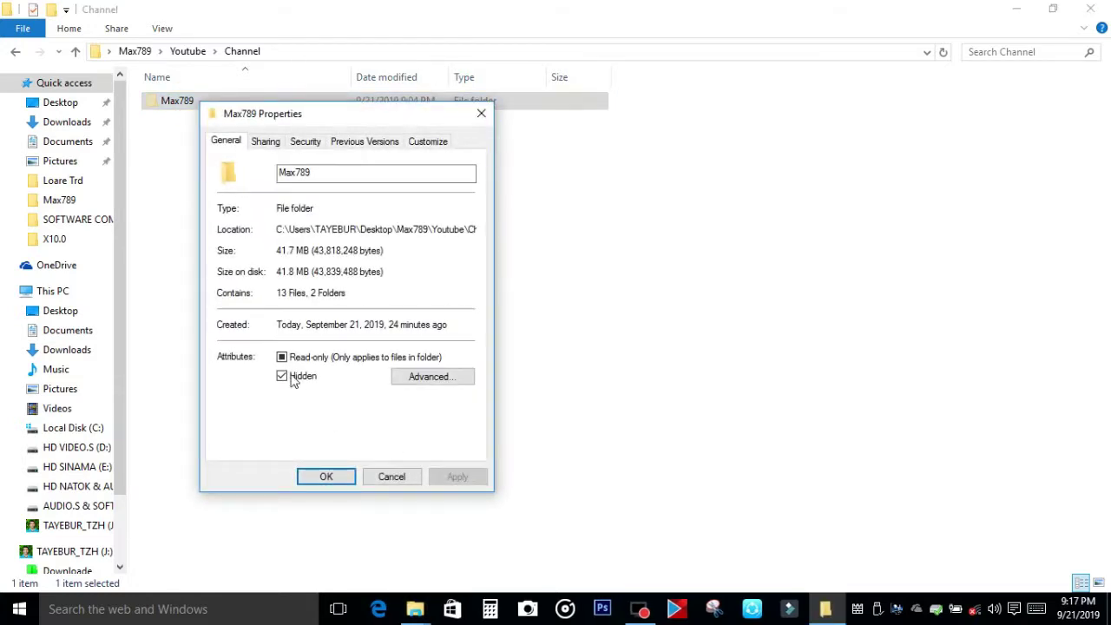
pyautogui.click(281, 376)
pyautogui.click(459, 478)
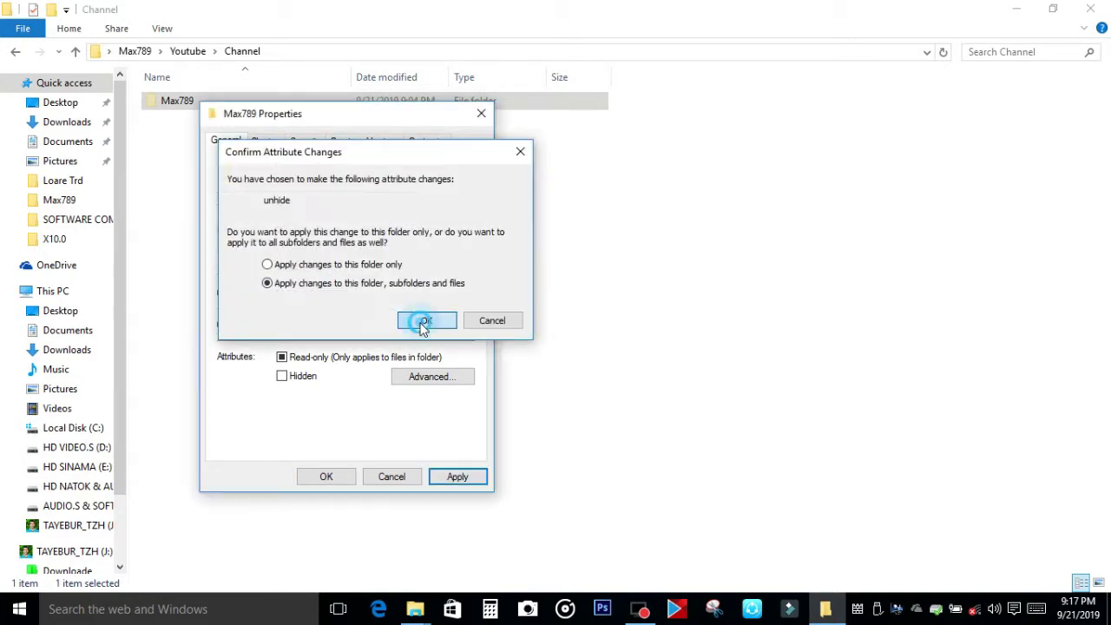
pyautogui.click(426, 320)
pyautogui.click(326, 477)
# Refresh the Channel folder, open Max789 to check its contents, and return to Channel
pyautogui.rightClick(217, 193)
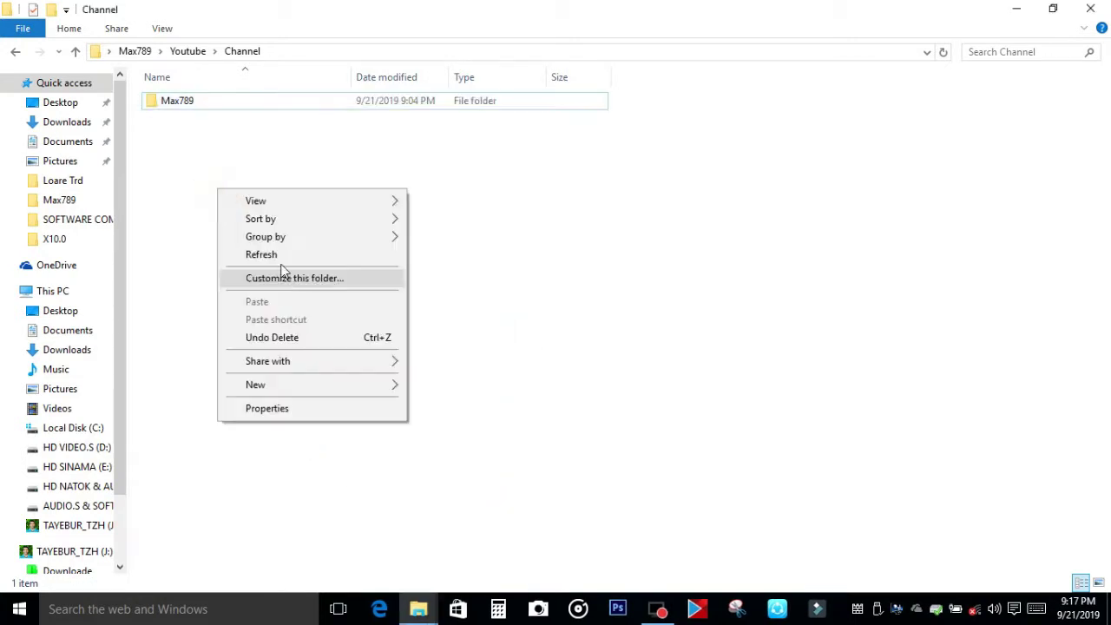
pyautogui.click(279, 259)
pyautogui.doubleClick(213, 101)
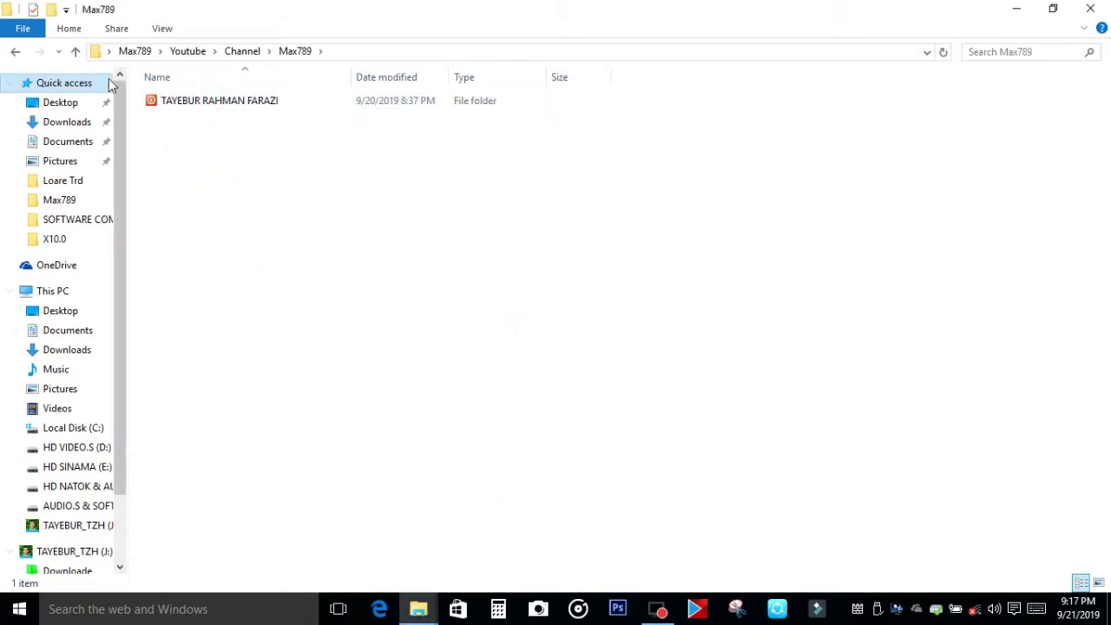
pyautogui.click(17, 52)
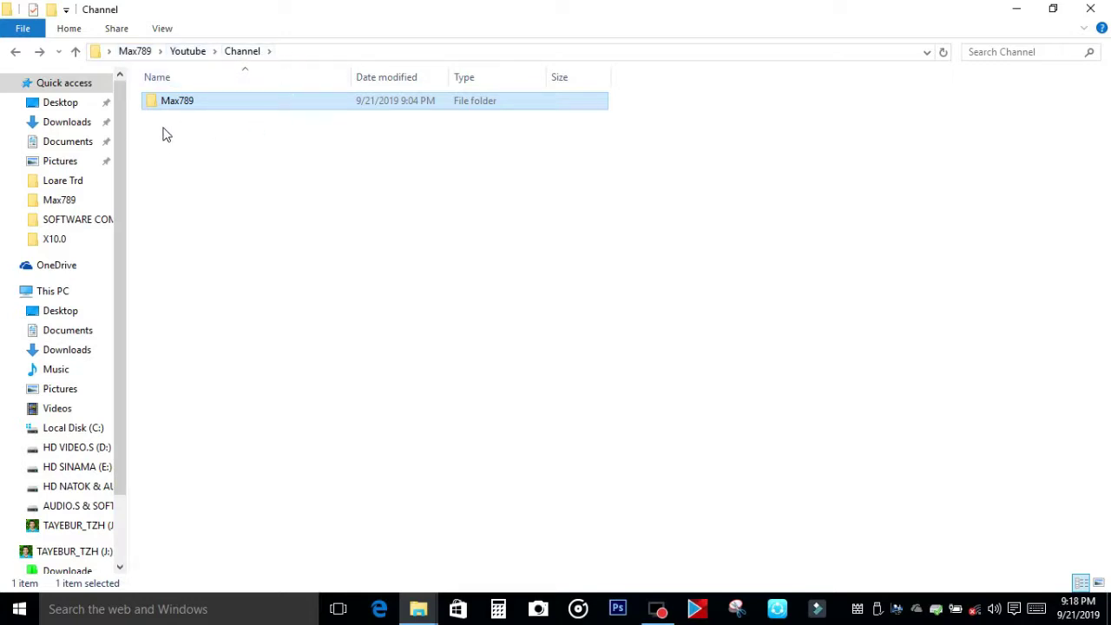
# Open a Command Prompt in the Channel folder and place its window clear of the Max789 folder entry
pyautogui.click(338, 53)
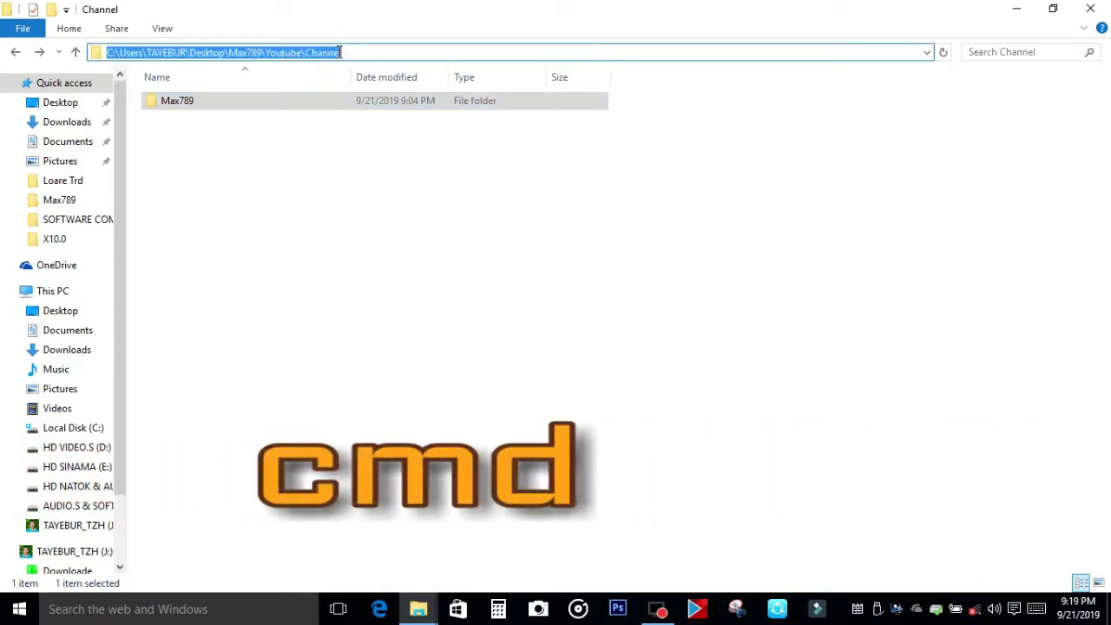
pyautogui.write('cmd')
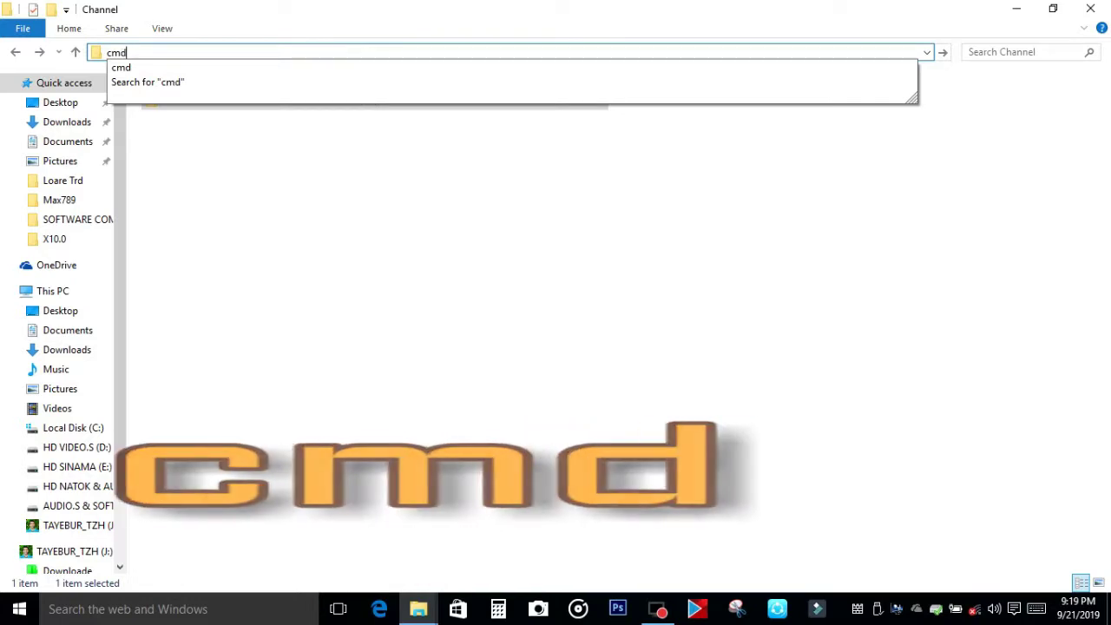
pyautogui.press('Return')
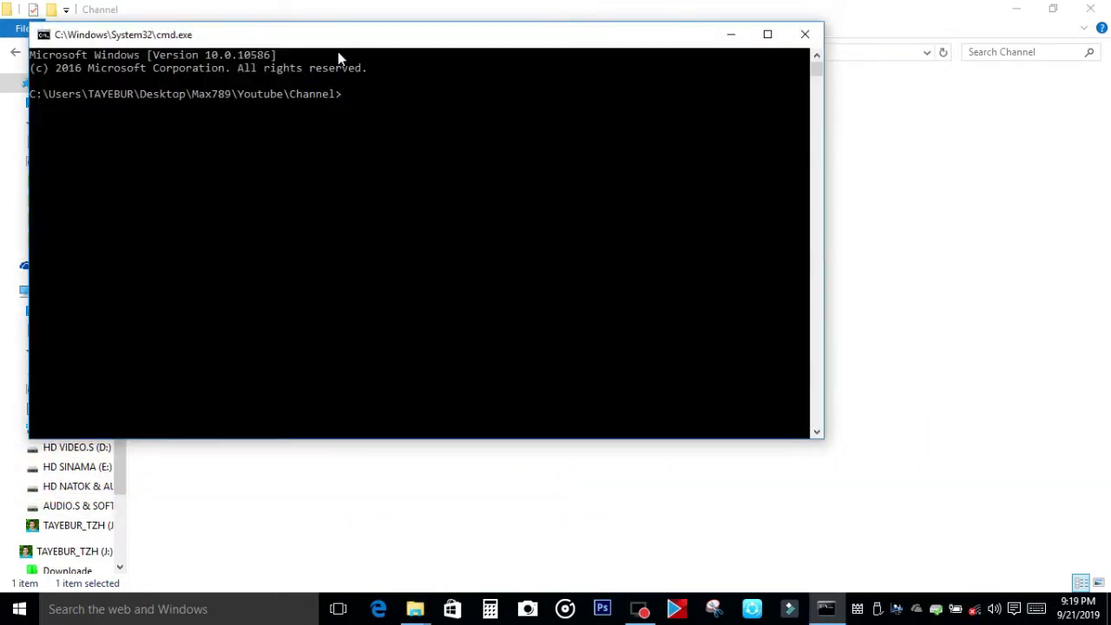
pyautogui.moveTo(503, 32); pyautogui.dragTo(645, 162)
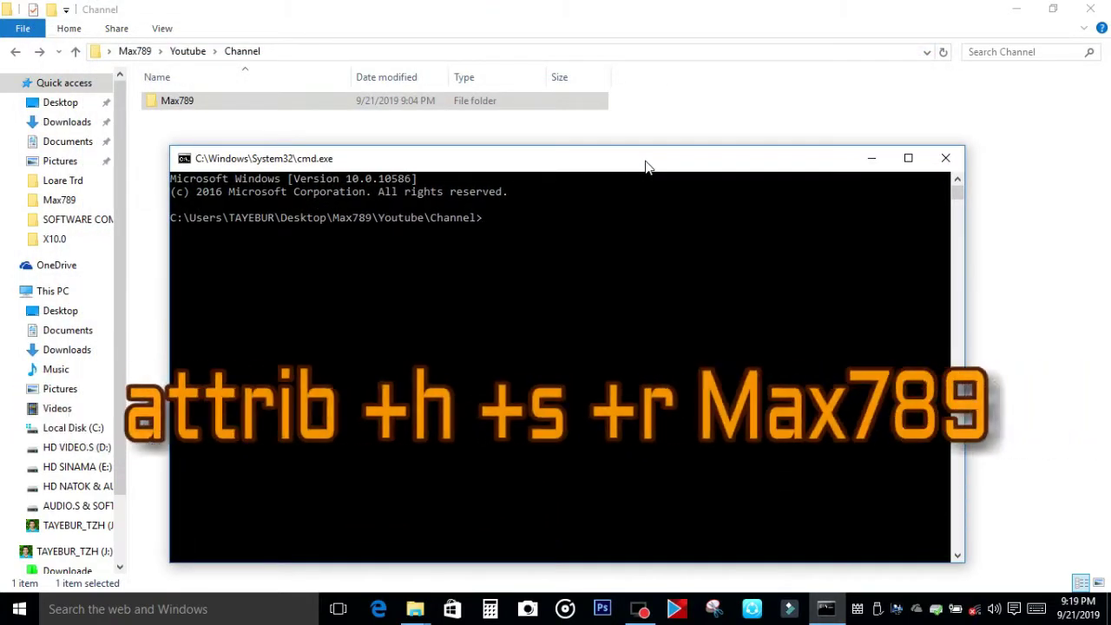
# Run attrib +h +s +r Max789 to make the folder hidden, system and read-only
pyautogui.write('attrib')
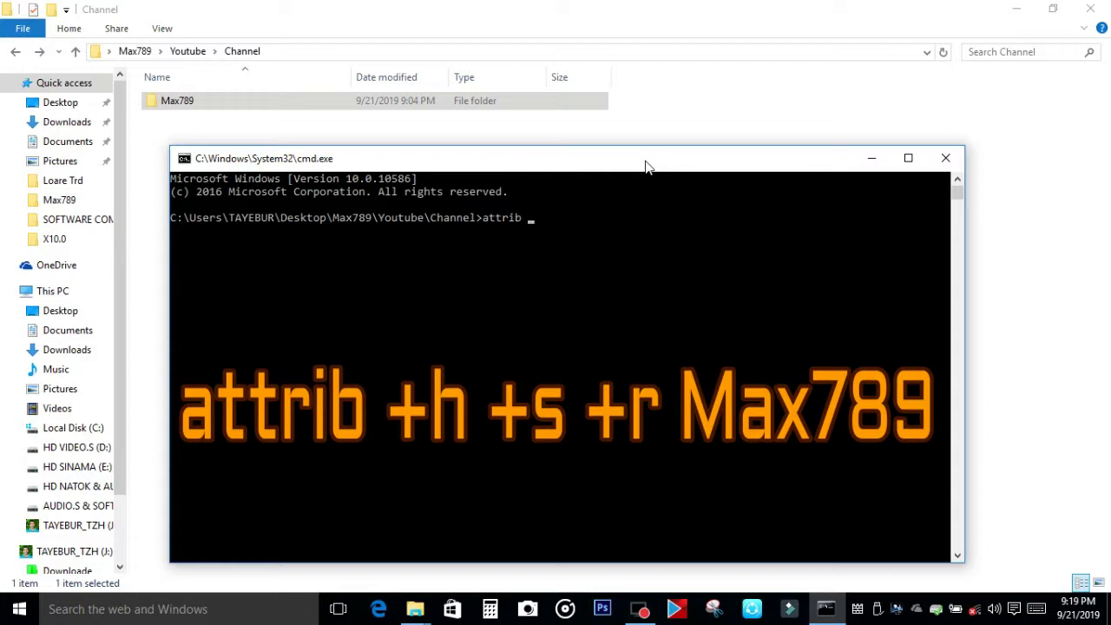
pyautogui.write(' +h +s +r Max')
pyautogui.write('789')
pyautogui.press('Return')
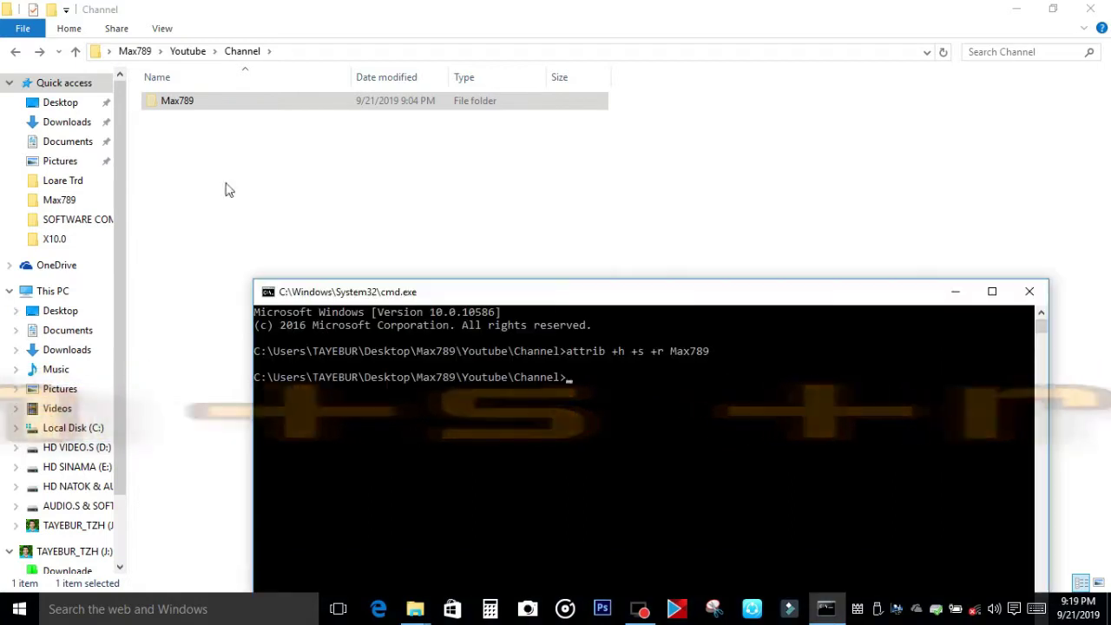
# Refresh the Channel folder and close the Command Prompt window
pyautogui.rightClick(173, 149)
pyautogui.click(217, 213)
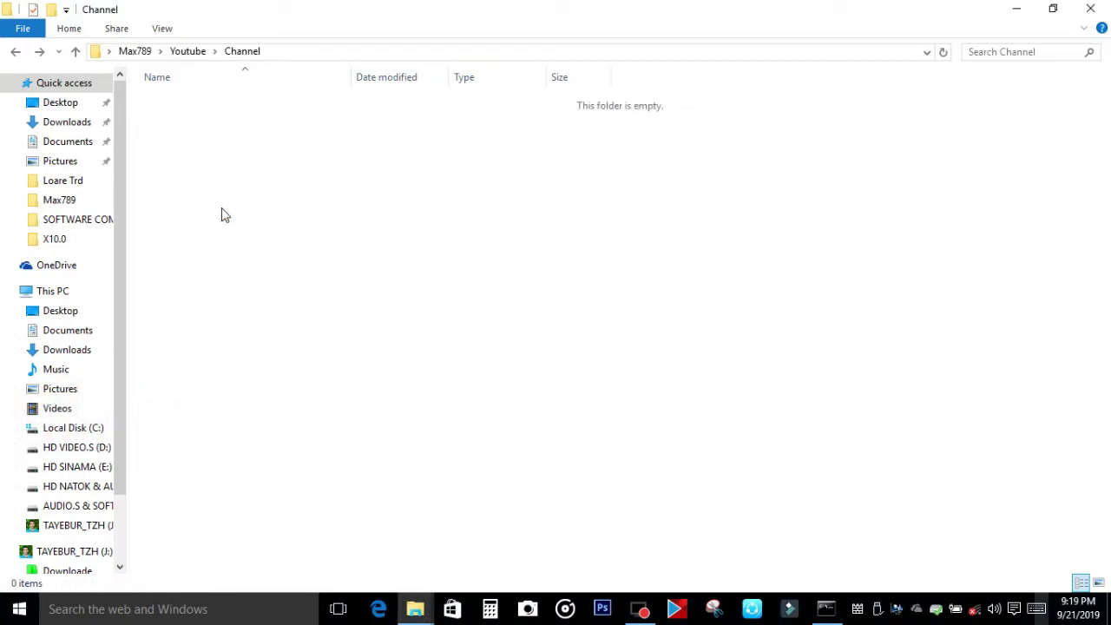
pyautogui.click(825, 608)
pyautogui.click(1030, 292)
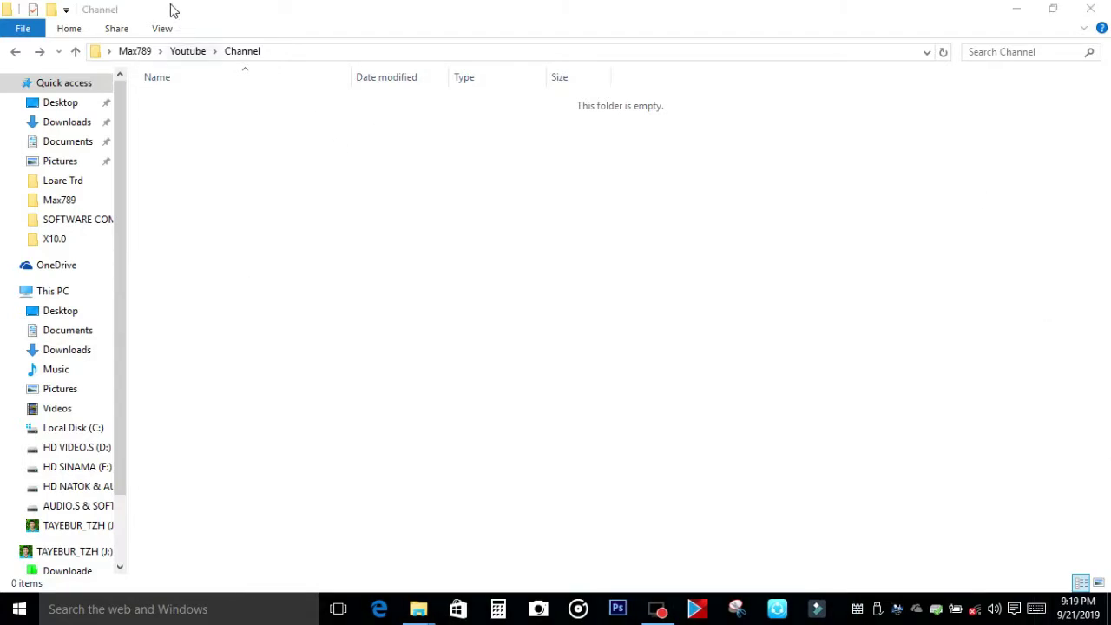
# Switch the display of hidden items off and back on, and refresh the Channel folder to check for Max789
pyautogui.click(160, 30)
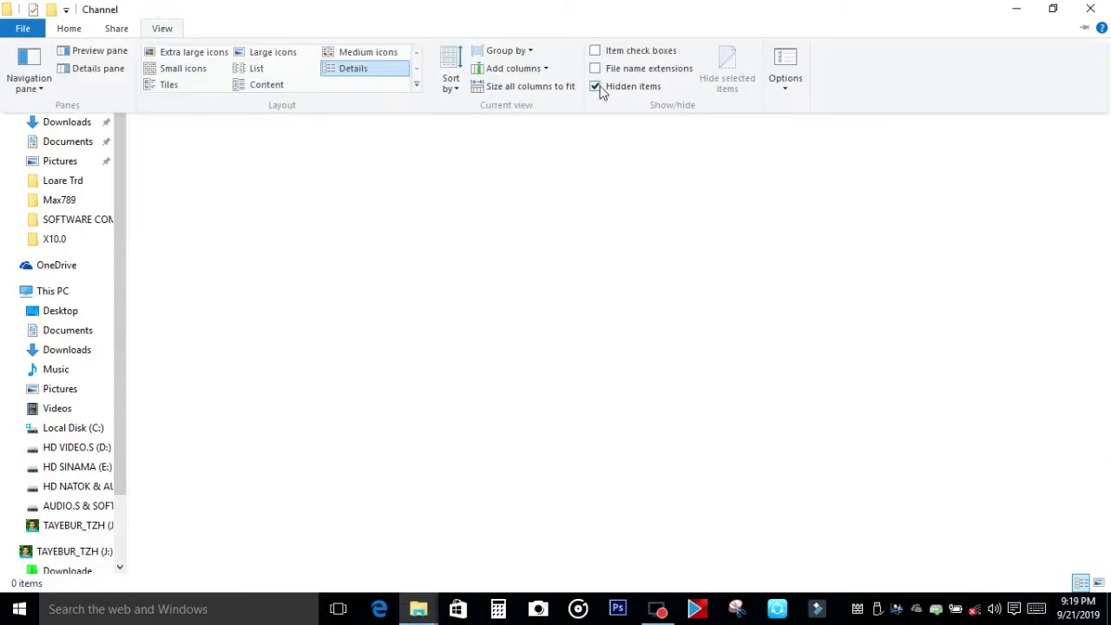
pyautogui.click(598, 86)
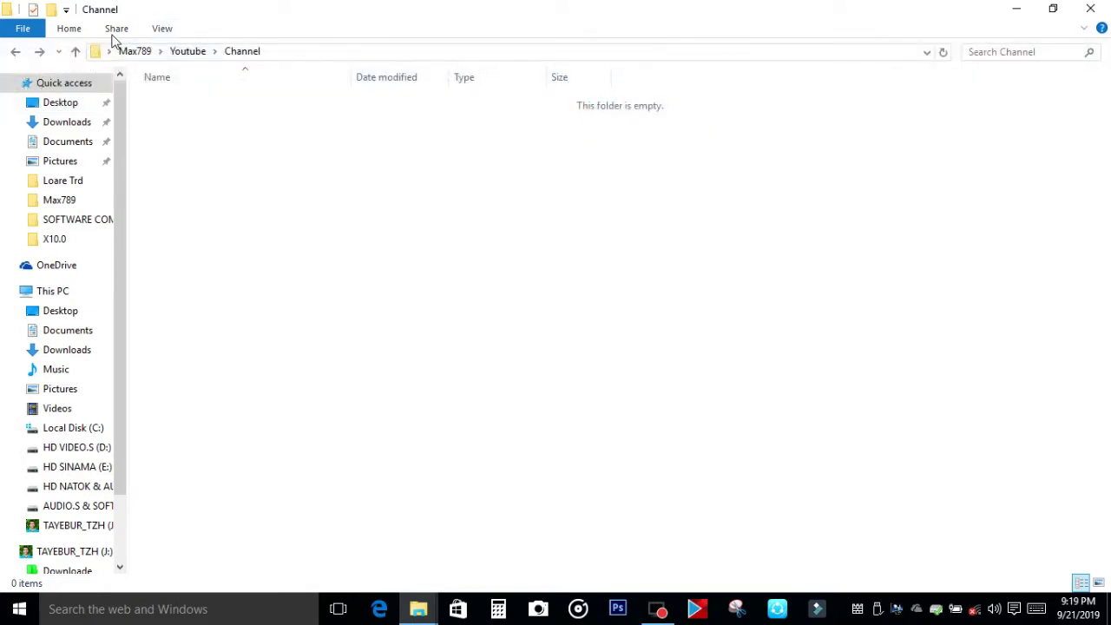
pyautogui.click(164, 30)
pyautogui.click(597, 86)
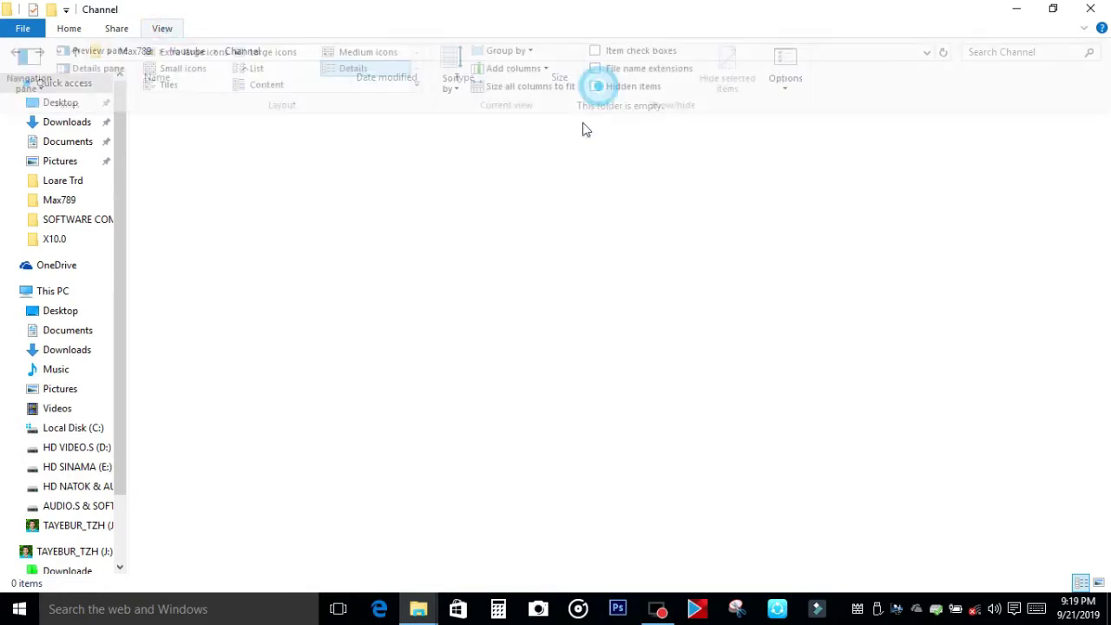
pyautogui.rightClick(380, 156)
pyautogui.click(446, 216)
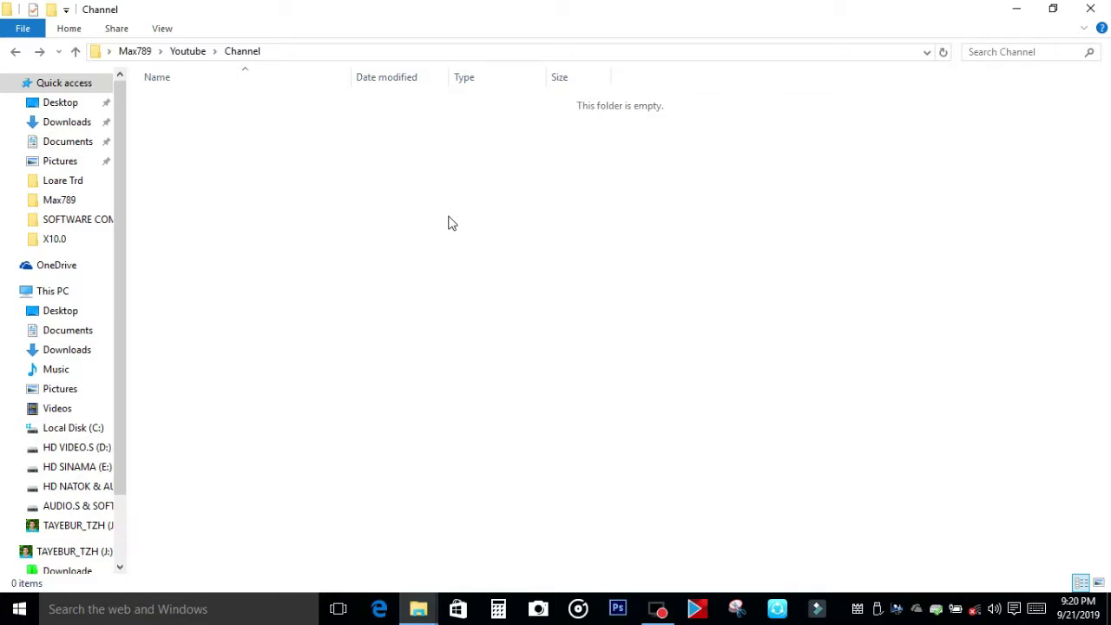
# Open a new Command Prompt in the Channel folder
pyautogui.click(320, 52)
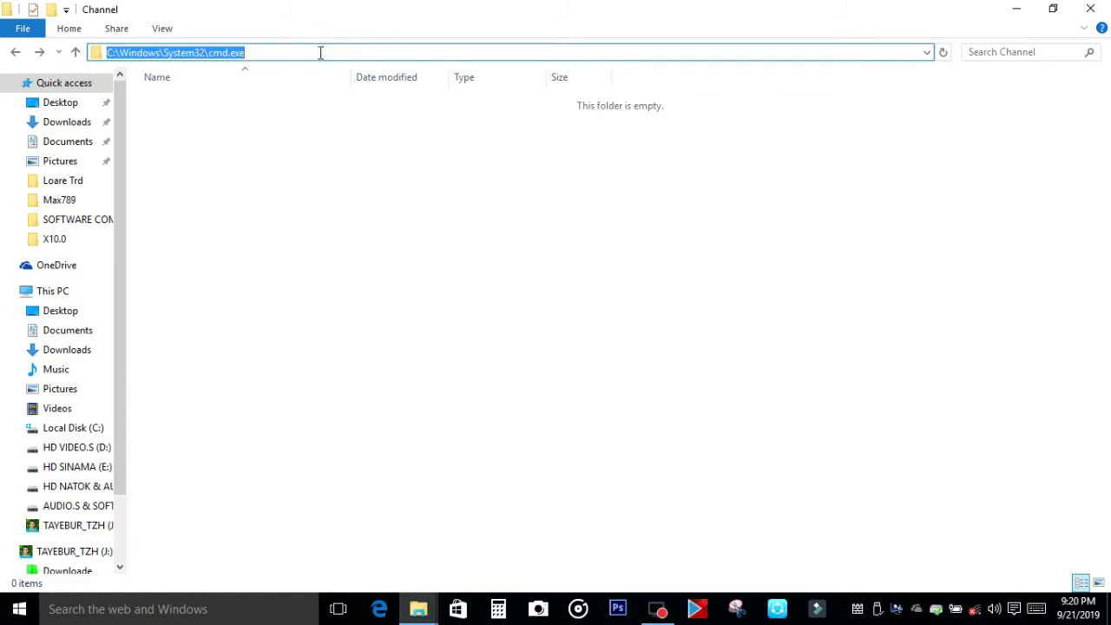
pyautogui.write('cmd')
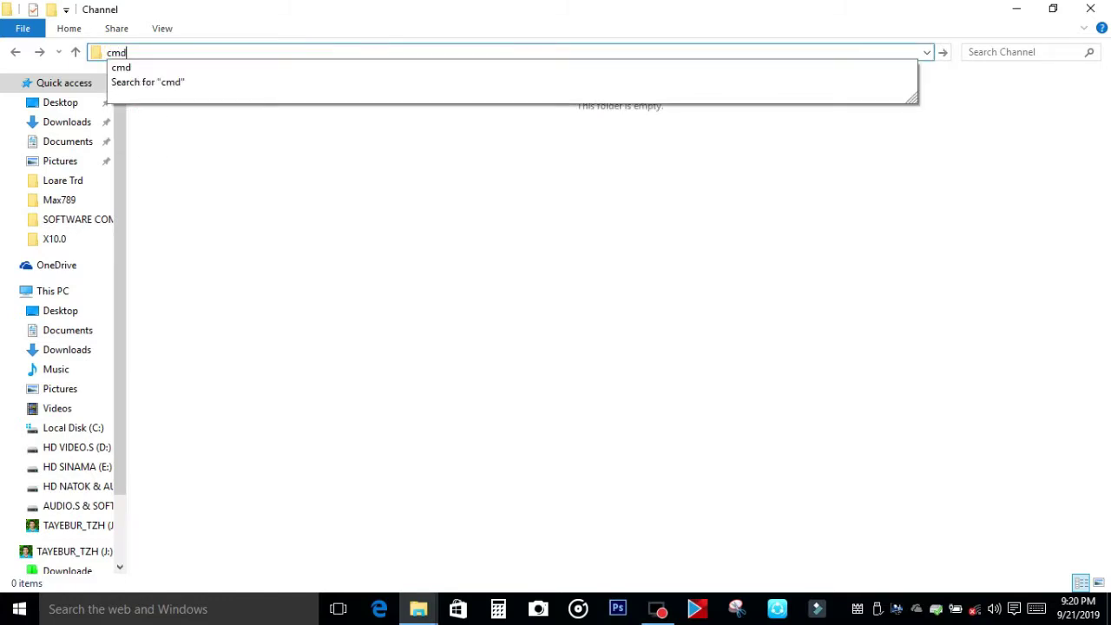
pyautogui.press('Return')
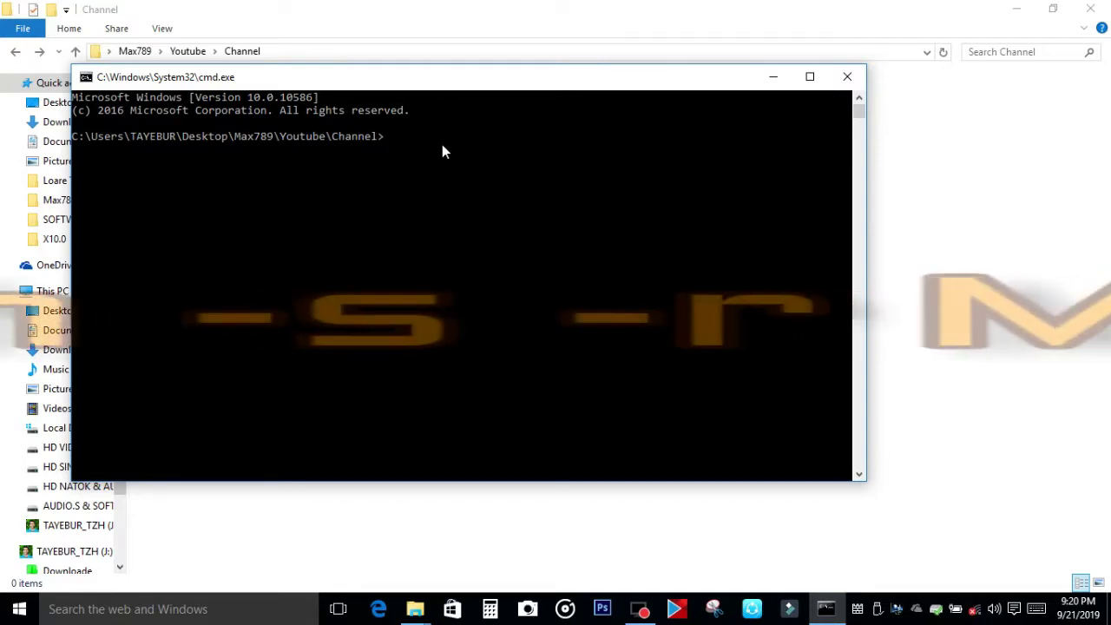
# Run attrib -h -s -r Max789 to clear the folder's attributes, and close the Command Prompt
pyautogui.write('attr')
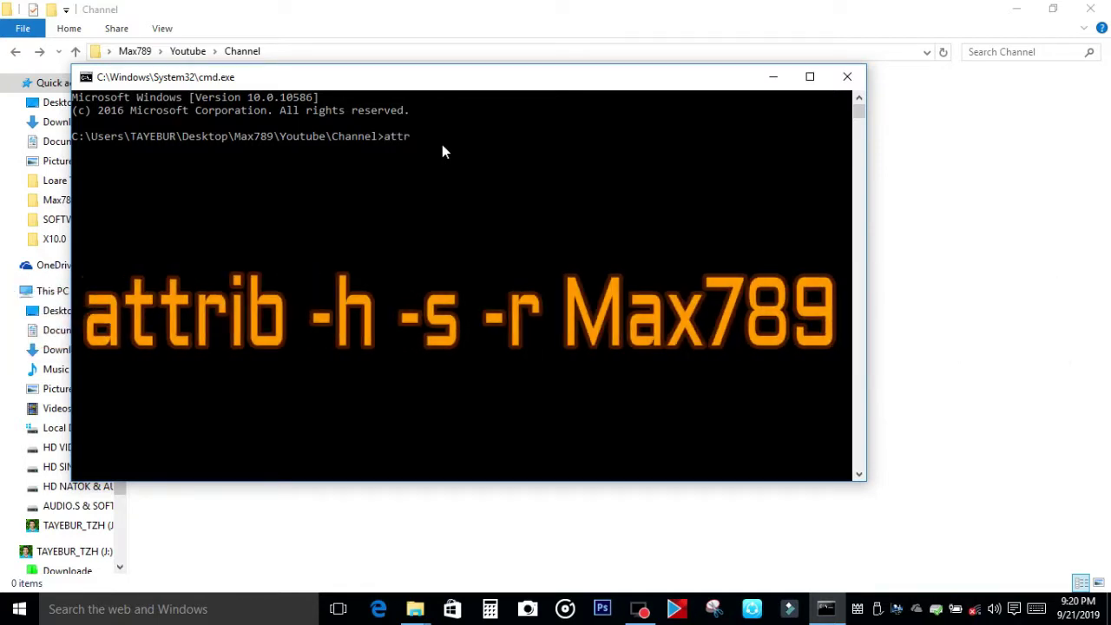
pyautogui.write('ib -h -s -')
pyautogui.write('r Max789')
pyautogui.press('Return')
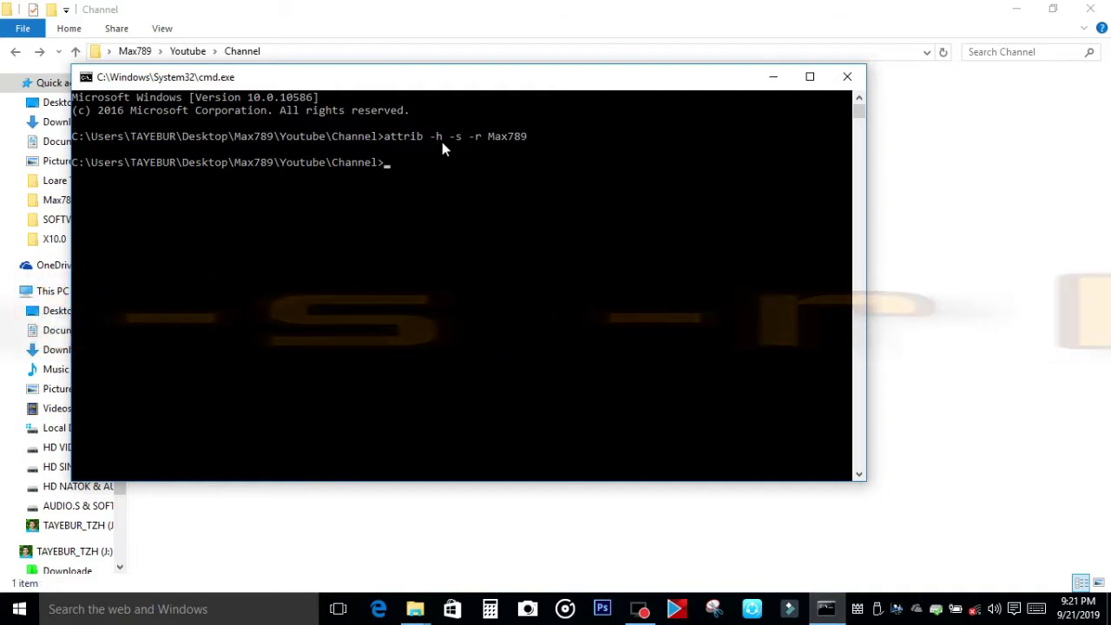
pyautogui.hotkey('alt', 'F4')
# Refresh the Channel folder and open Max789 down through its subfolder to the New DJ folder
pyautogui.rightClick(183, 137)
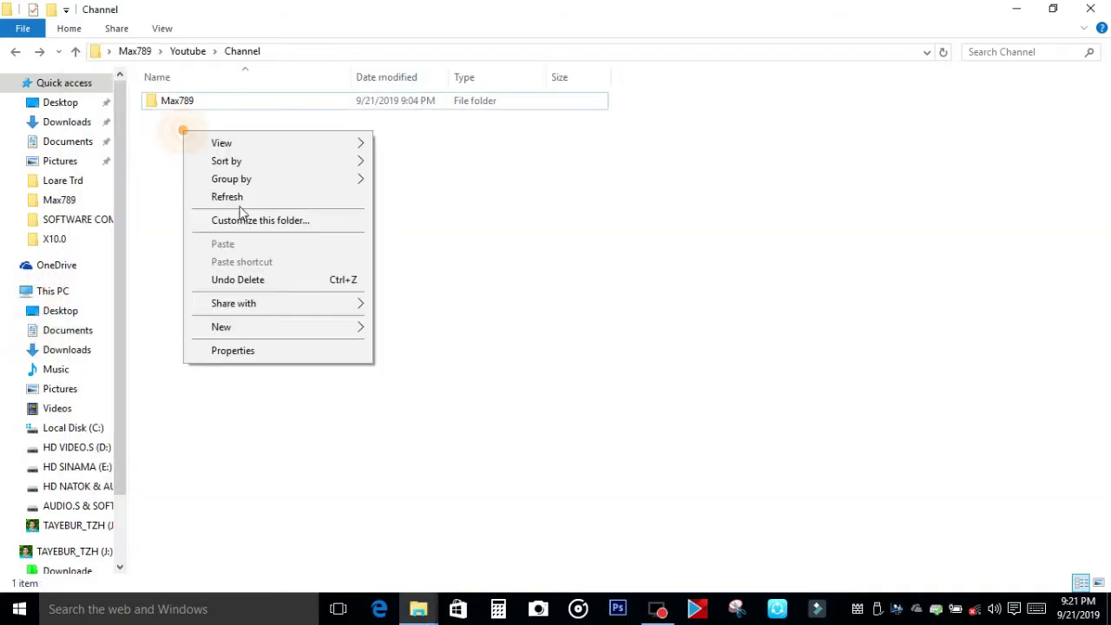
pyautogui.click(232, 197)
pyautogui.doubleClick(194, 99)
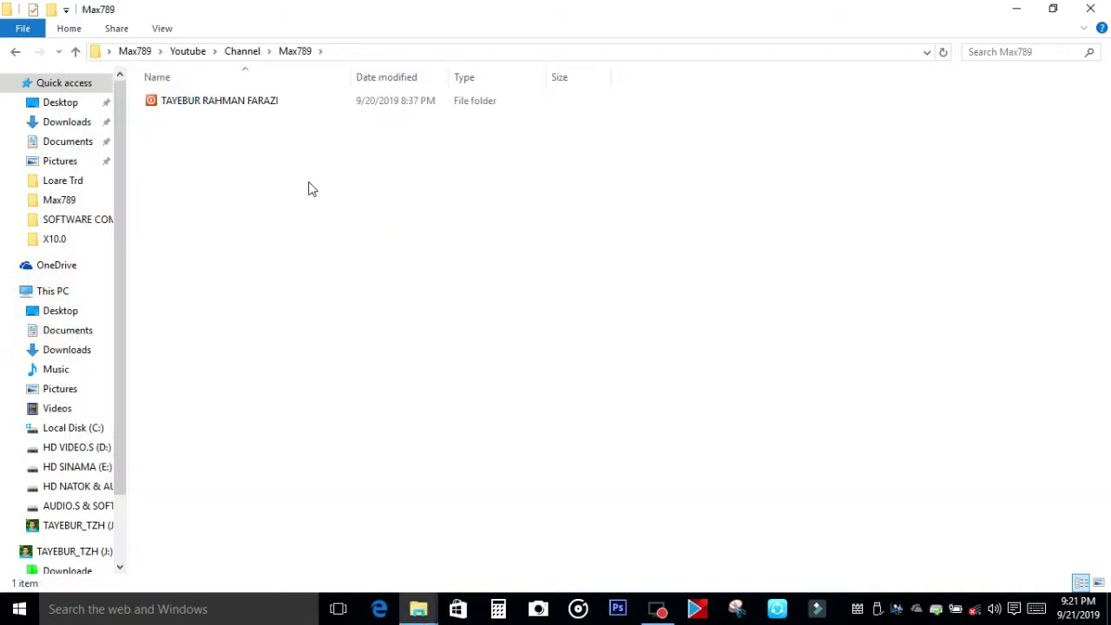
pyautogui.rightClick(269, 168)
pyautogui.click(312, 236)
pyautogui.doubleClick(243, 103)
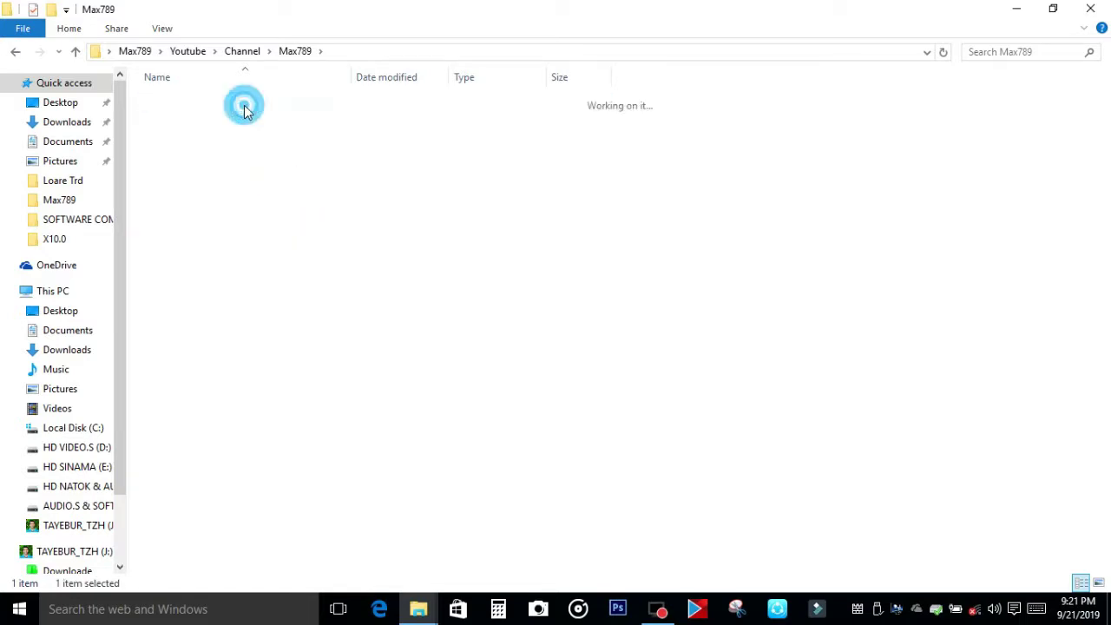
pyautogui.doubleClick(217, 101)
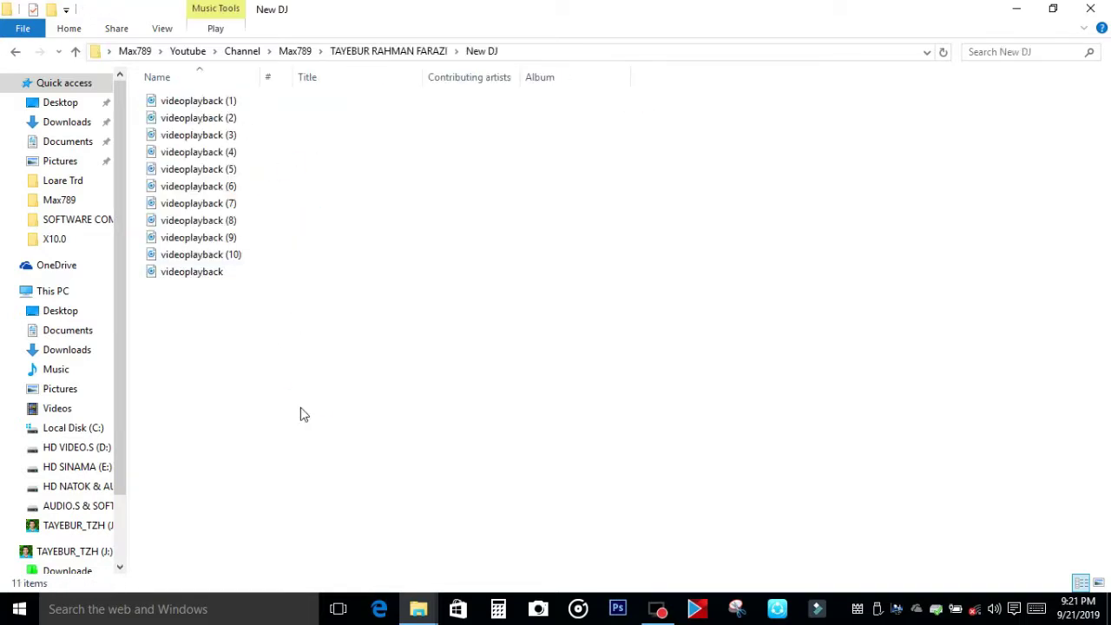
# Look over the files in New DJ and go back up to the Channel folder
pyautogui.moveTo(300, 407); pyautogui.dragTo(303, 105)
pyautogui.doubleClick(14, 53)
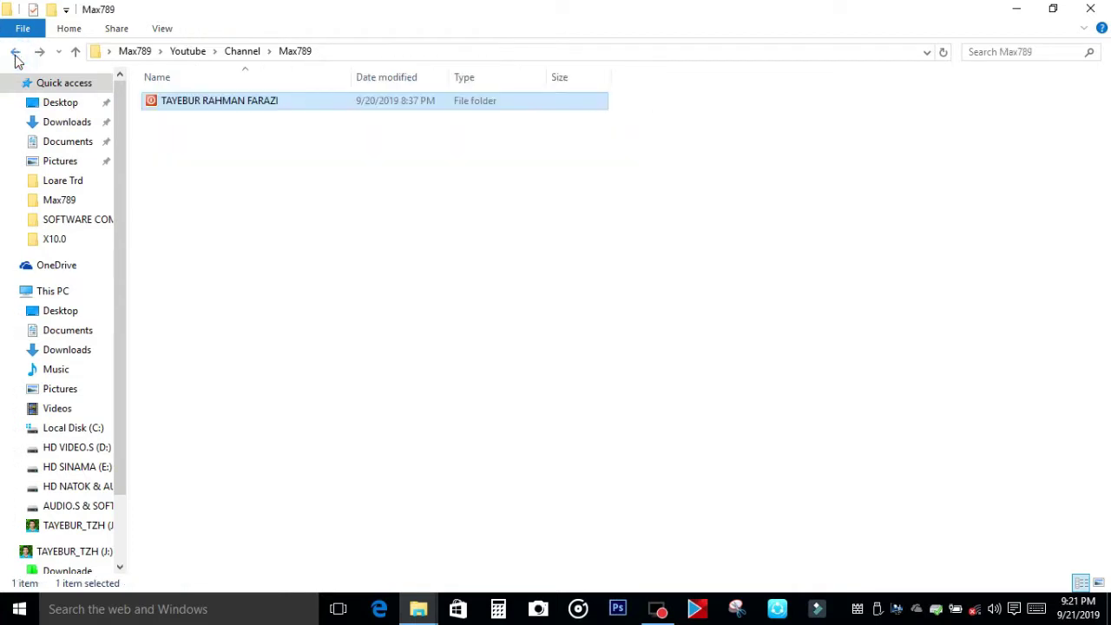
pyautogui.click(14, 53)
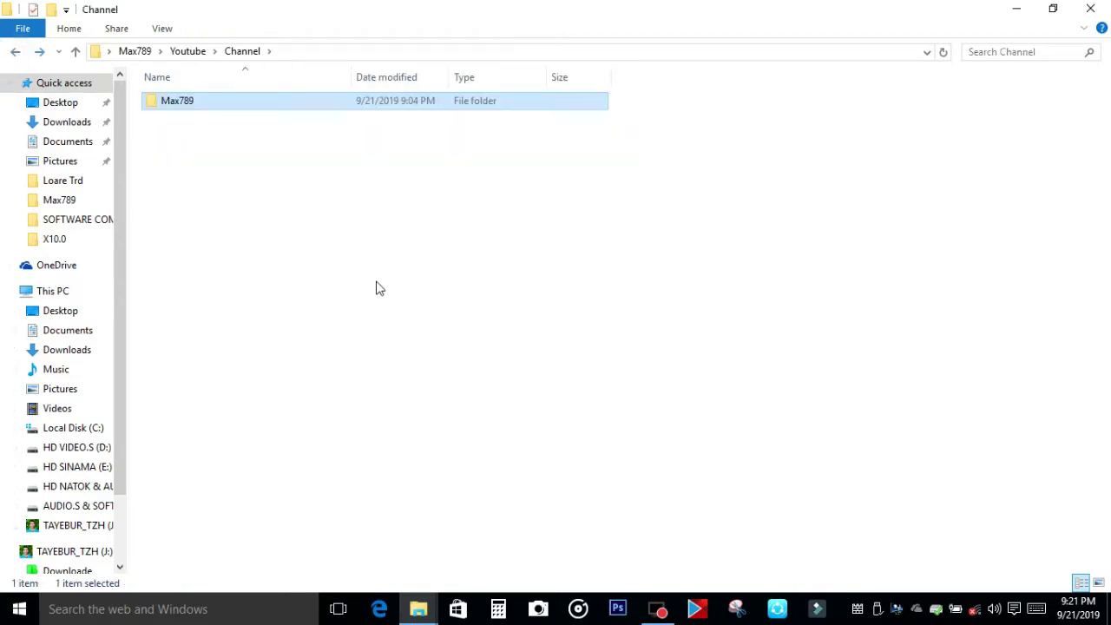